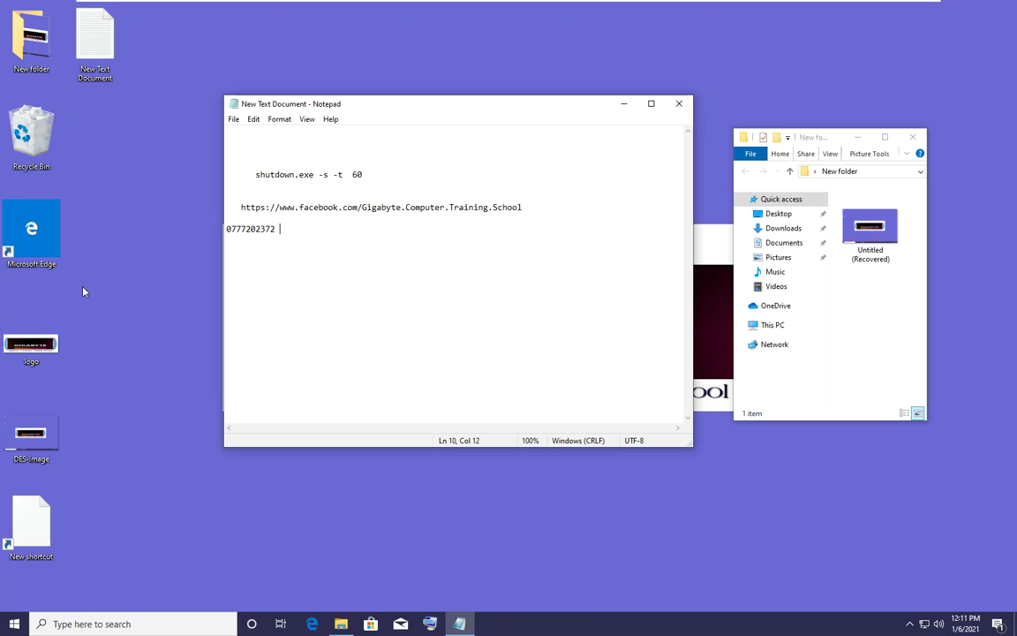
pyautogui.rightClick(104, 260)
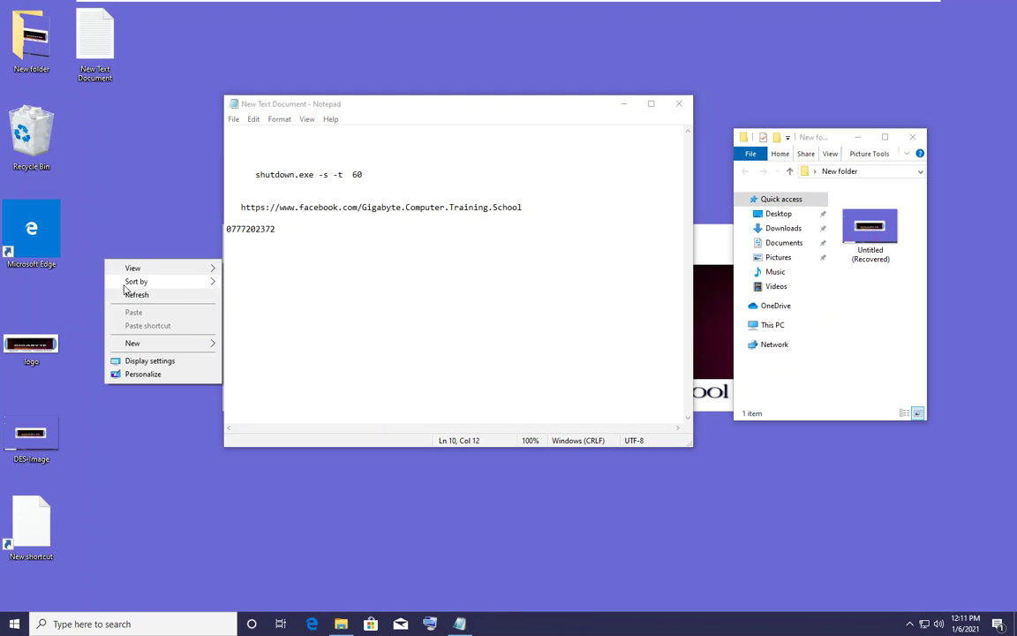
pyautogui.click(130, 294)
pyautogui.rightClick(129, 276)
pyautogui.click(157, 310)
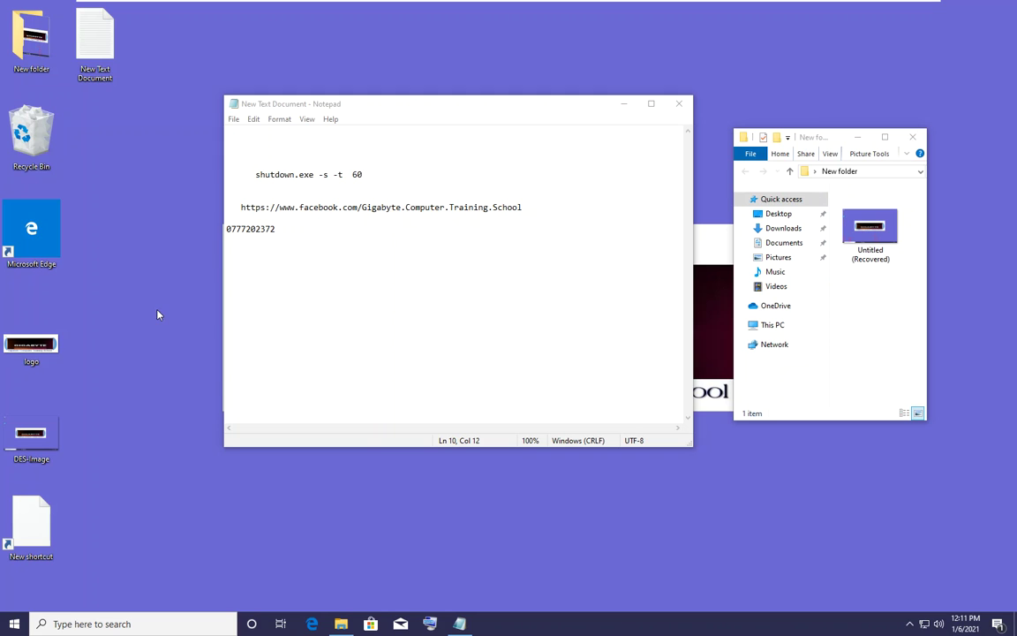
pyautogui.rightClick(102, 259)
pyautogui.rightClick(129, 287)
pyautogui.click(142, 322)
pyautogui.rightClick(132, 298)
pyautogui.click(148, 333)
pyautogui.rightClick(145, 326)
pyautogui.click(166, 364)
# Put the virtual machine to sleep using the Start menu's power choices, leaving the Notepad and folder windows open.
pyautogui.press('super')
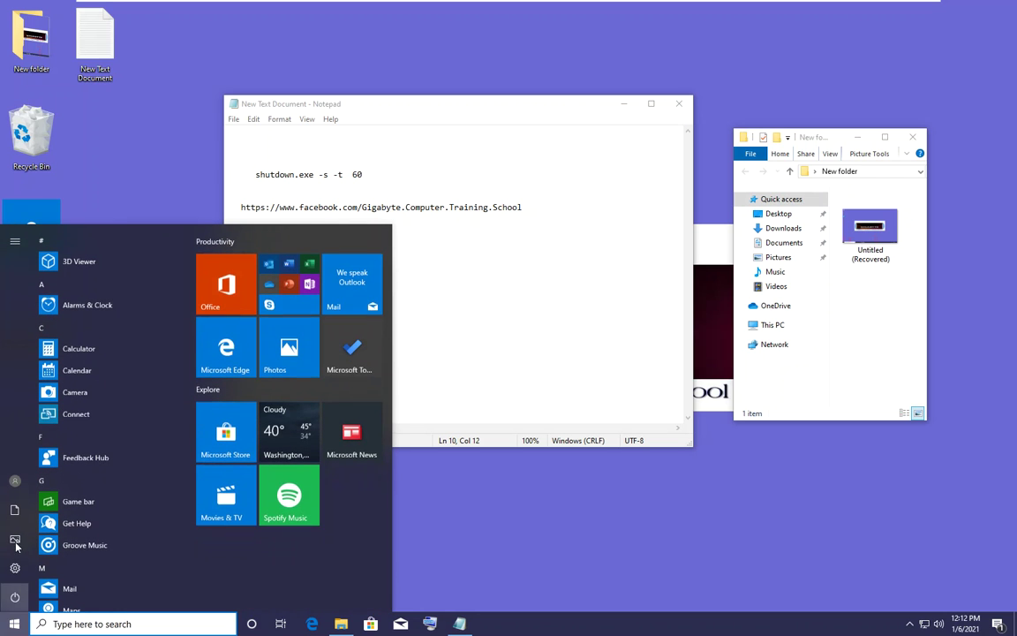
pyautogui.click(15, 596)
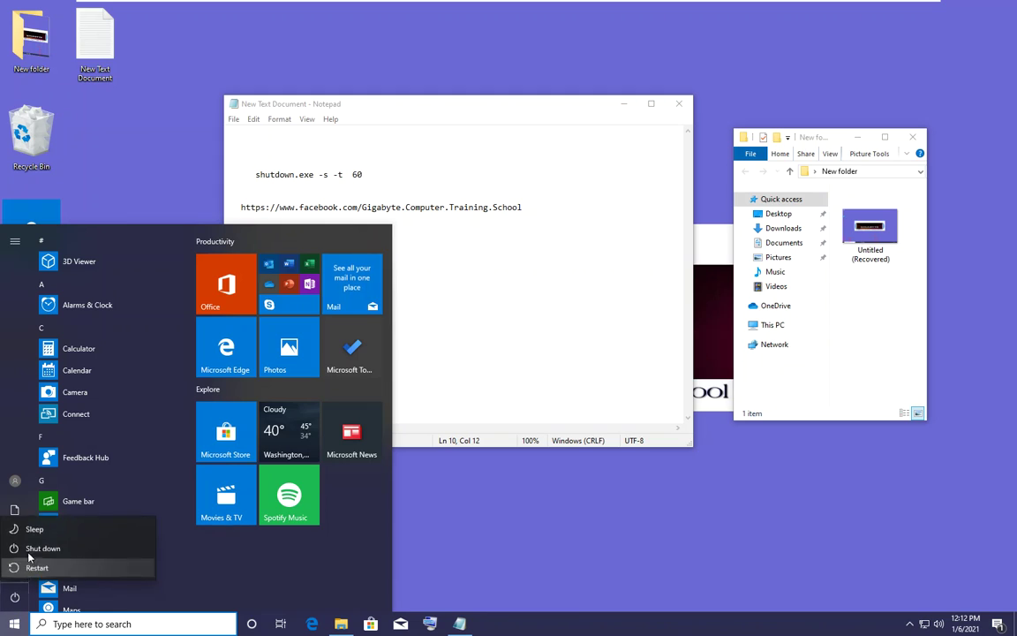
pyautogui.click(37, 532)
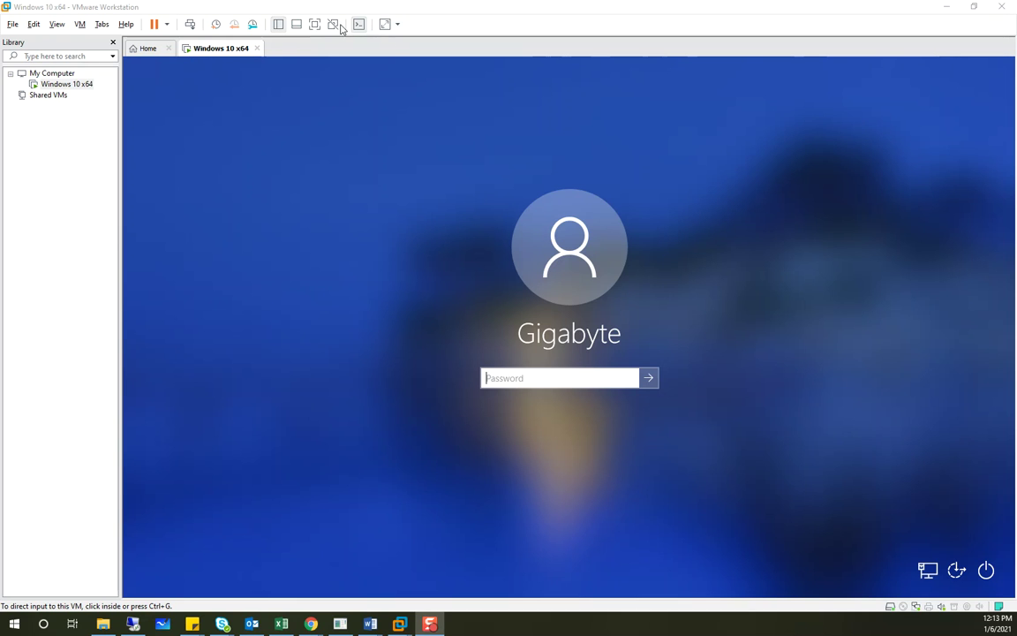
# Show the Windows 10 x64 virtual machine in full screen and sign in with the account password.
pyautogui.click(316, 25)
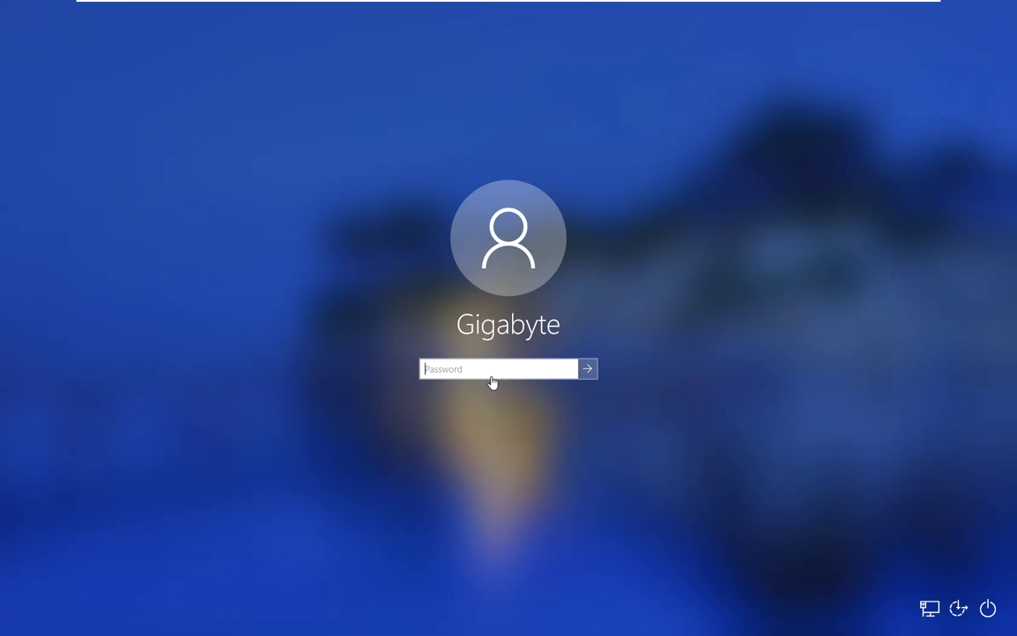
pyautogui.click(485, 371)
pyautogui.write('••')
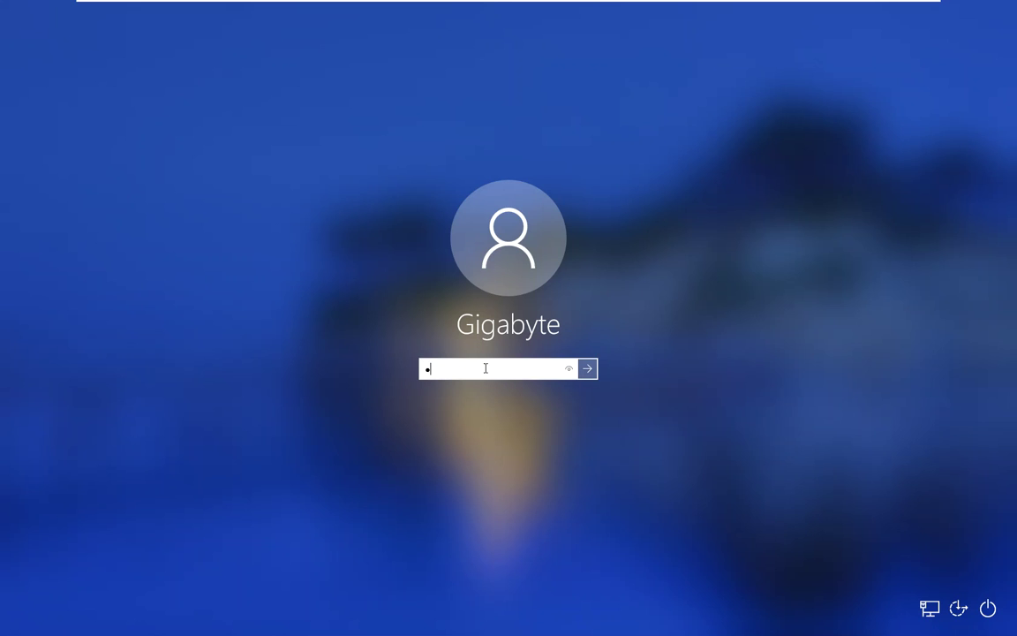
pyautogui.write('••••')
pyautogui.press('Return')
# Reposition the open Notepad window and the New folder window on the desktop.
pyautogui.press('super')
pyautogui.moveTo(725, 193); pyautogui.dragTo(411, 154)
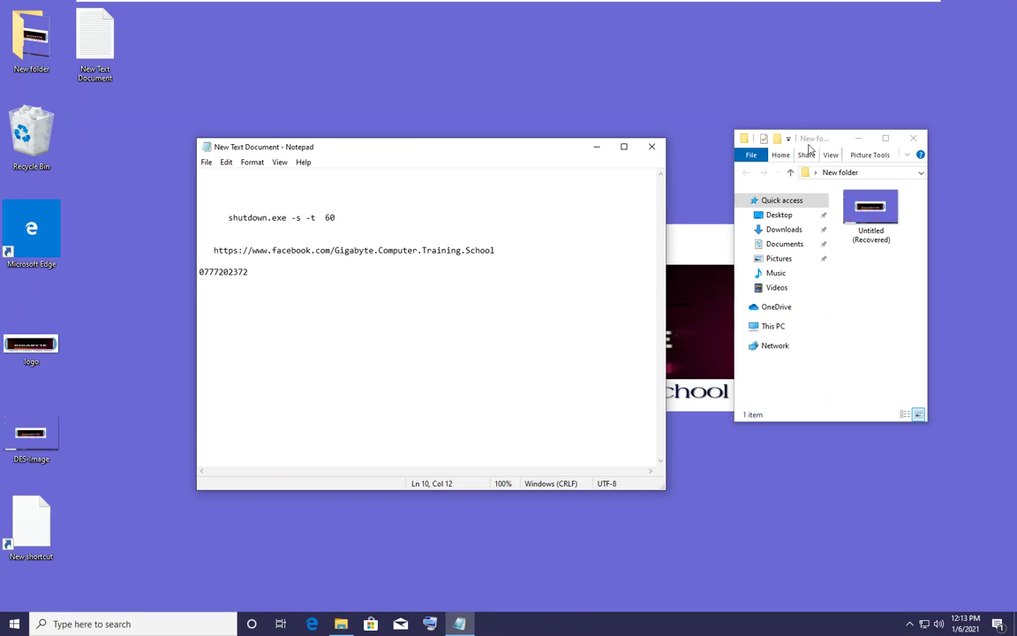
pyautogui.click(928, 320)
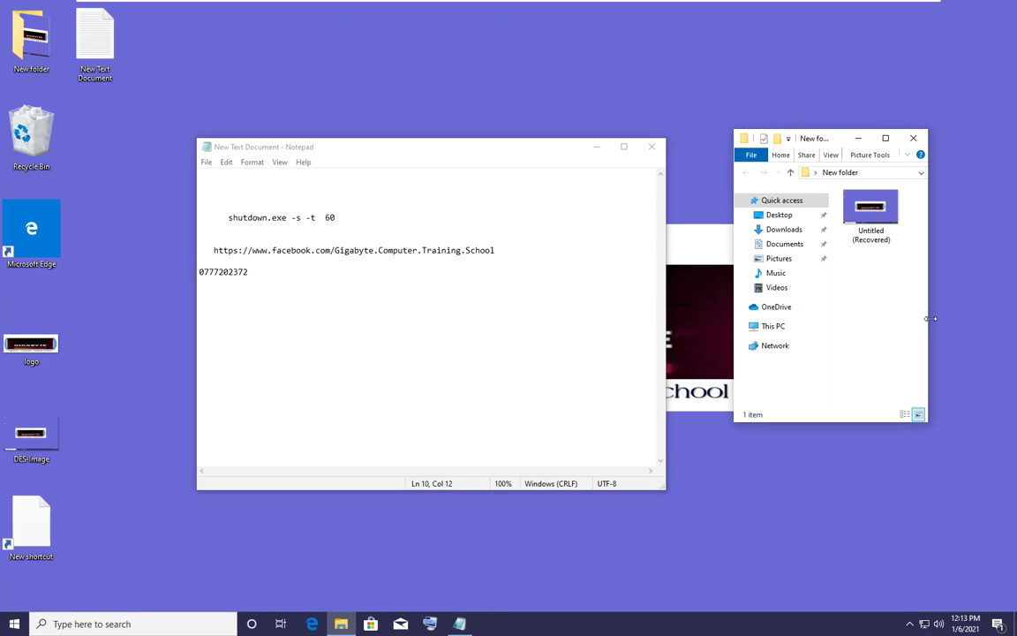
pyautogui.moveTo(837, 142); pyautogui.dragTo(798, 143)
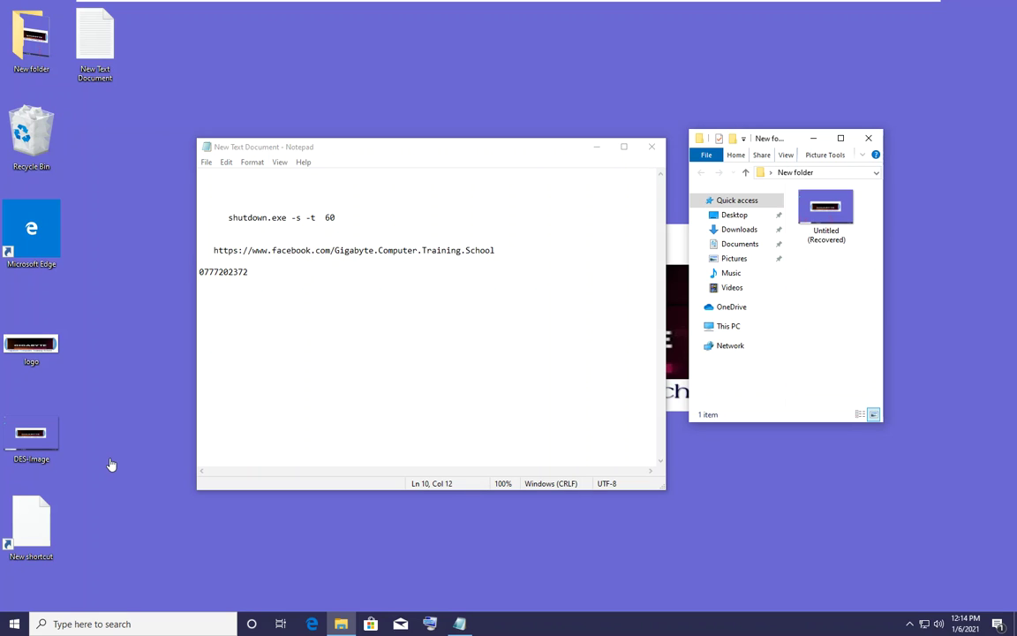
# Examine which power choices the Start menu offers.
pyautogui.click(15, 624)
pyautogui.click(16, 597)
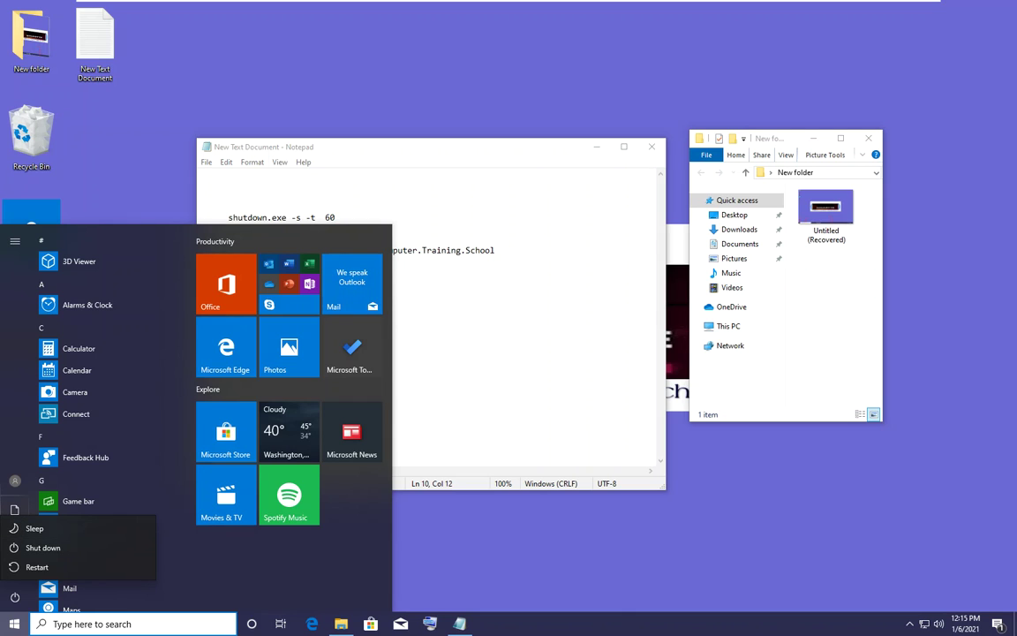
pyautogui.click(13, 625)
pyautogui.click(13, 625)
pyautogui.click(13, 625)
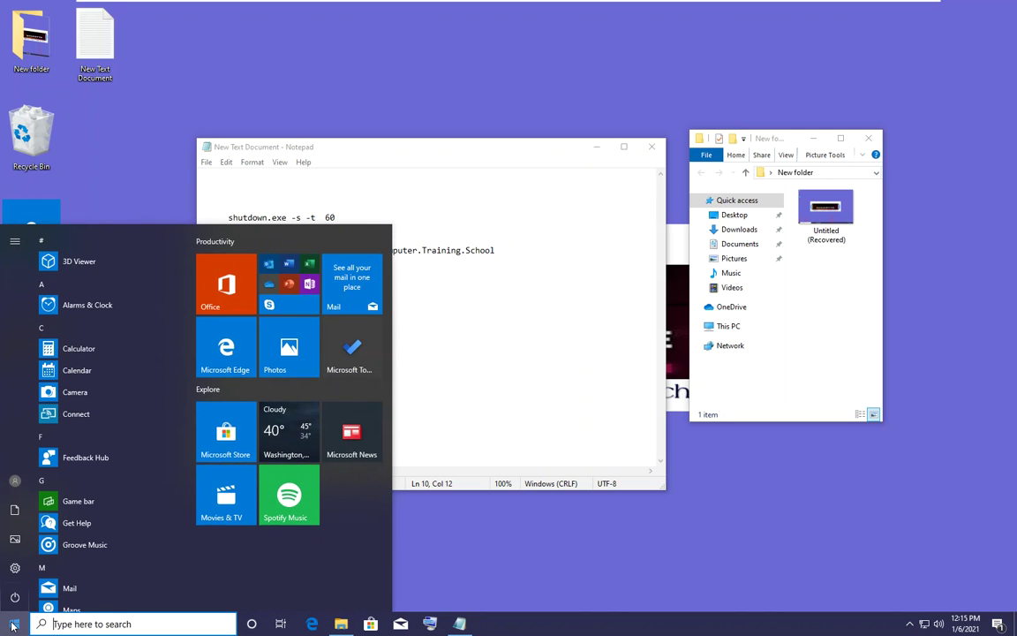
# Search Windows for "contro", open Control Panel and maximize its window.
pyautogui.click(110, 624)
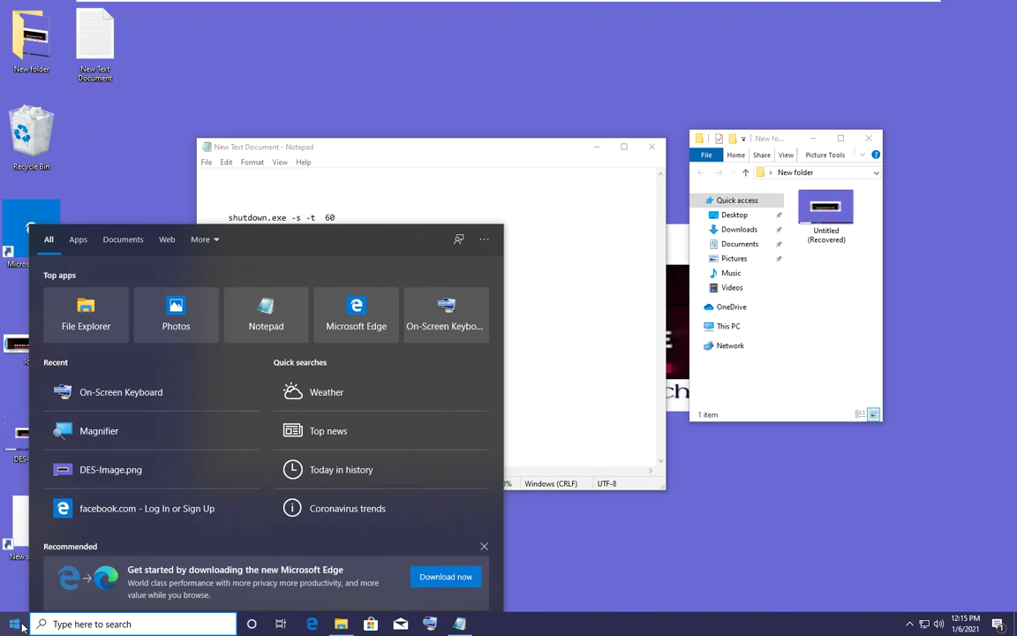
pyautogui.press('super')
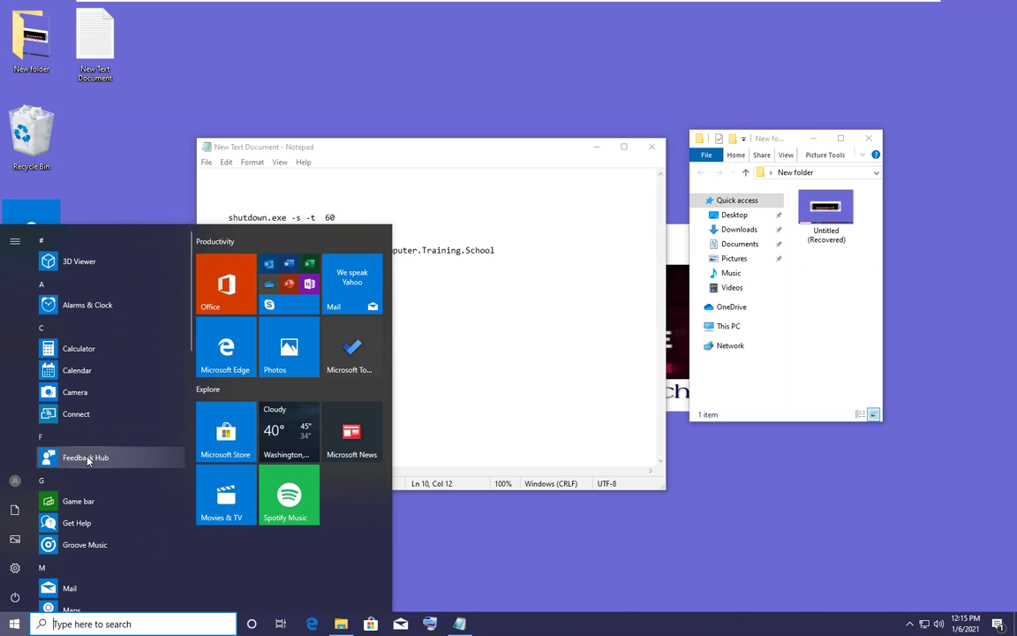
pyautogui.click(95, 623)
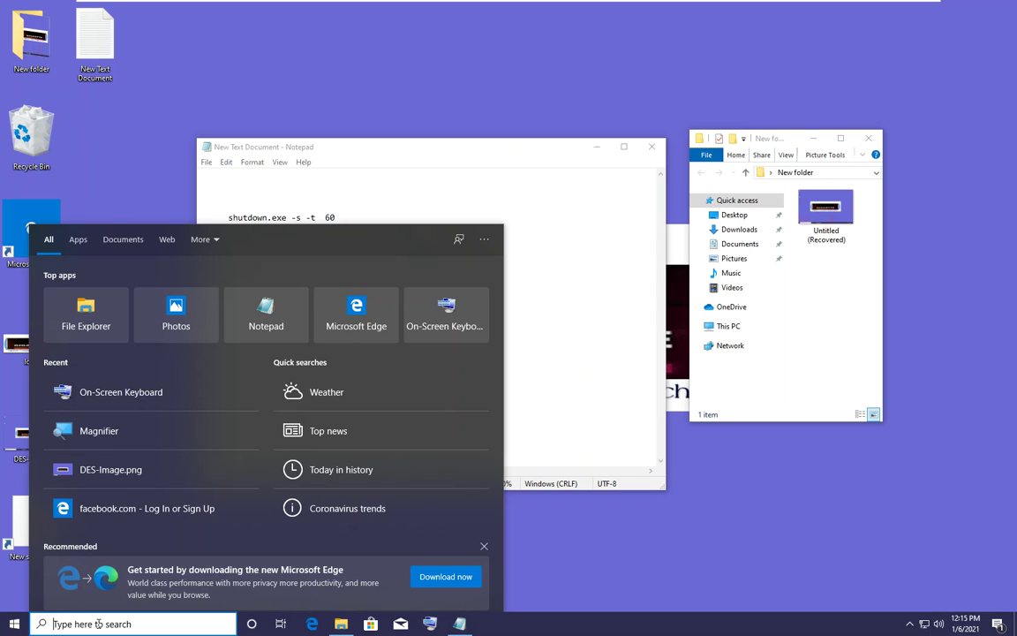
pyautogui.write('contro')
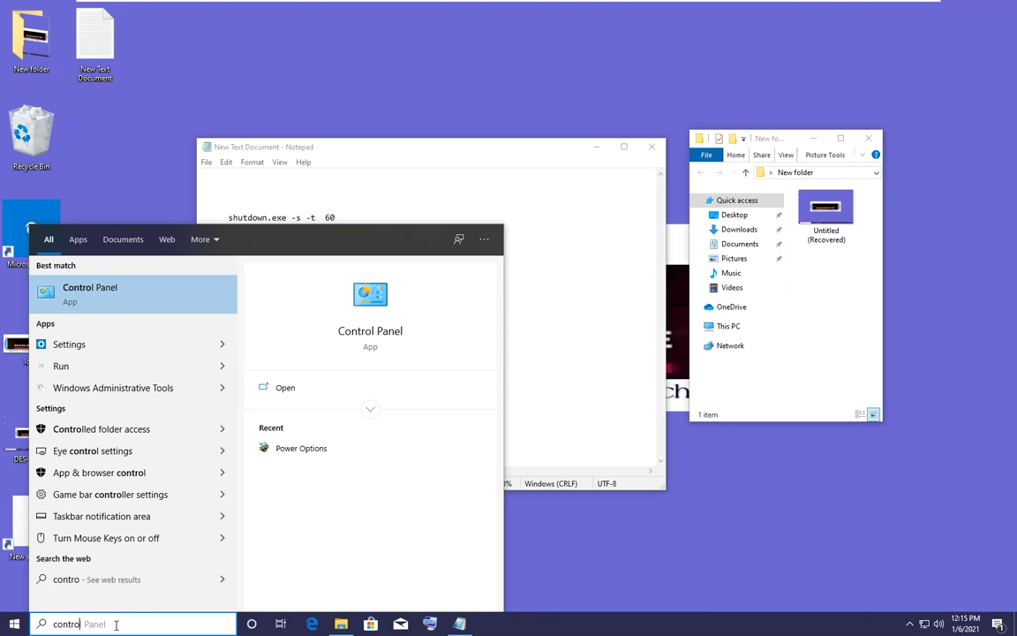
pyautogui.click(104, 298)
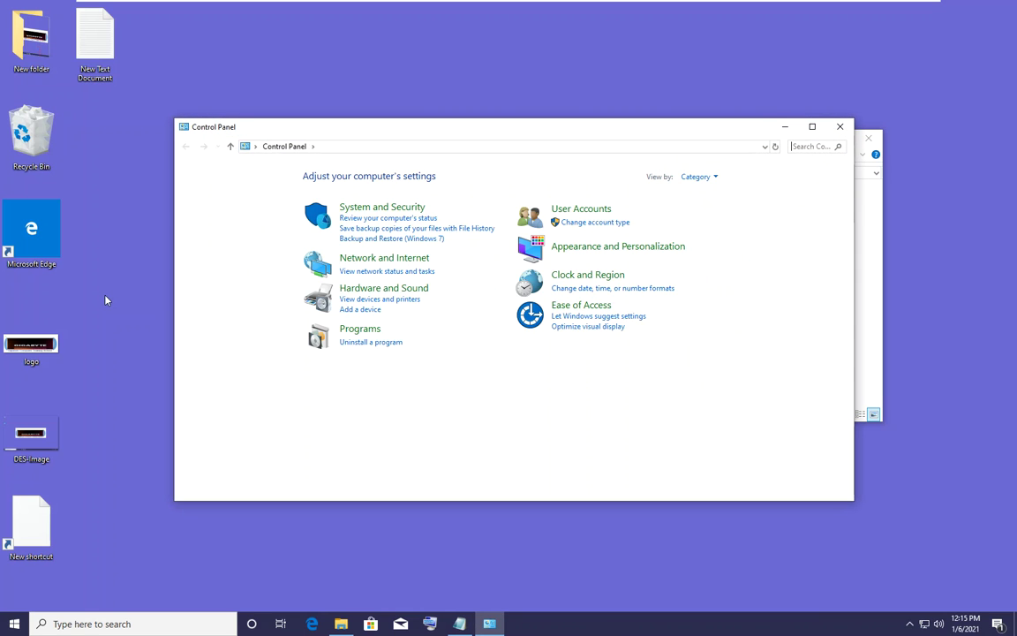
pyautogui.doubleClick(574, 128)
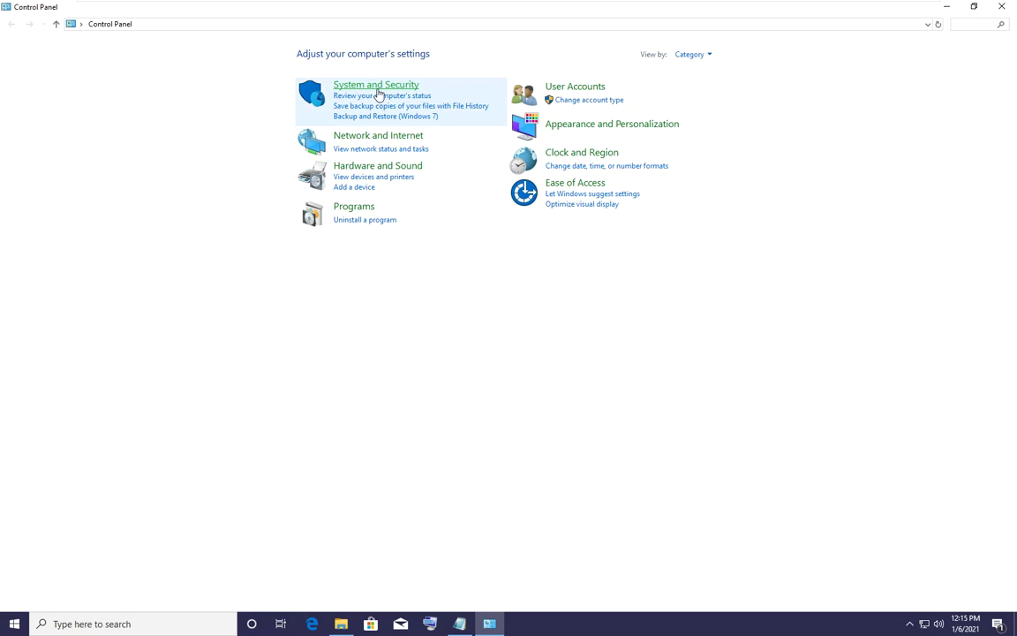
# Go to Power Options under System and Security and open the settings for what the power button does.
pyautogui.click(378, 88)
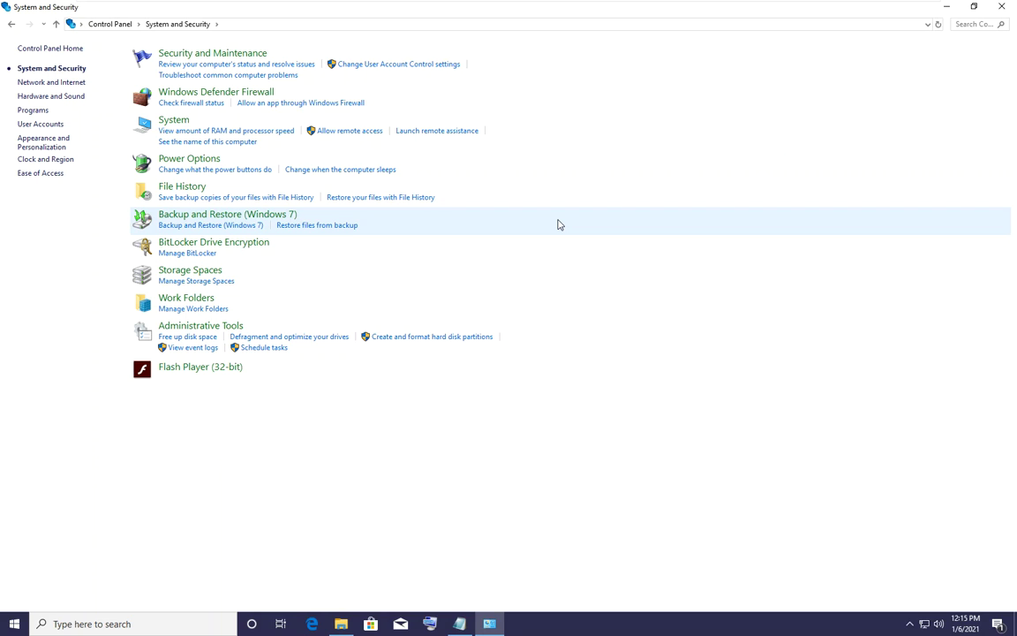
pyautogui.click(199, 164)
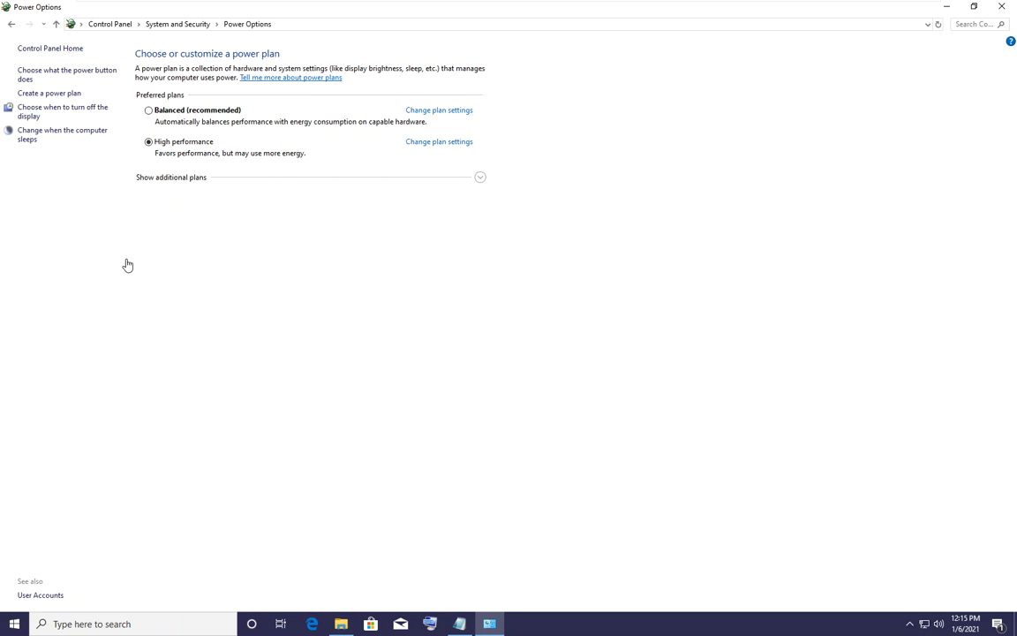
pyautogui.click(70, 77)
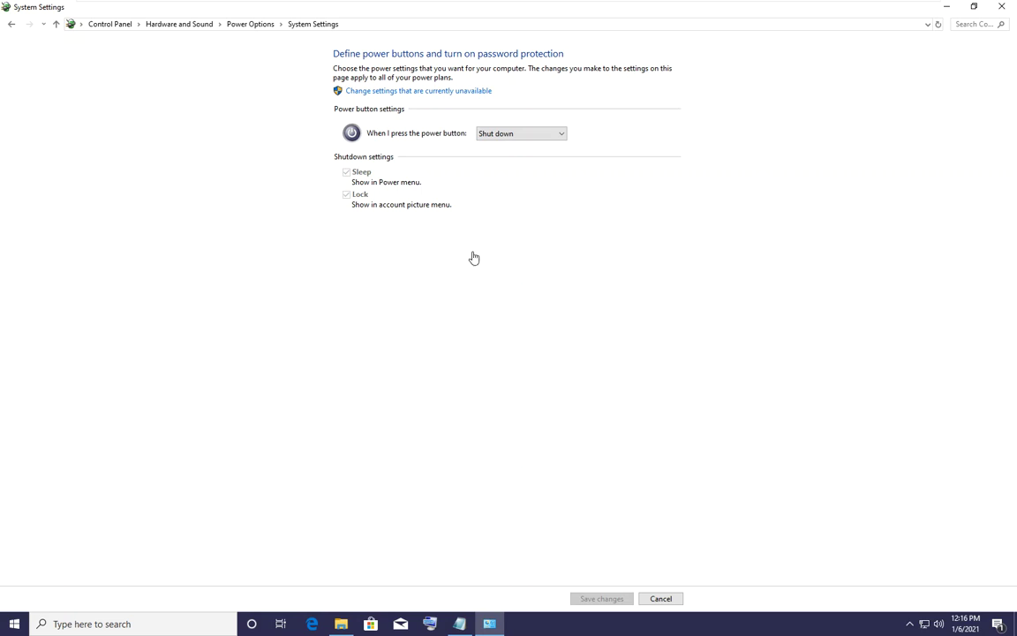
# Review the available power button actions and unlock the settings that are currently unavailable.
pyautogui.click(517, 140)
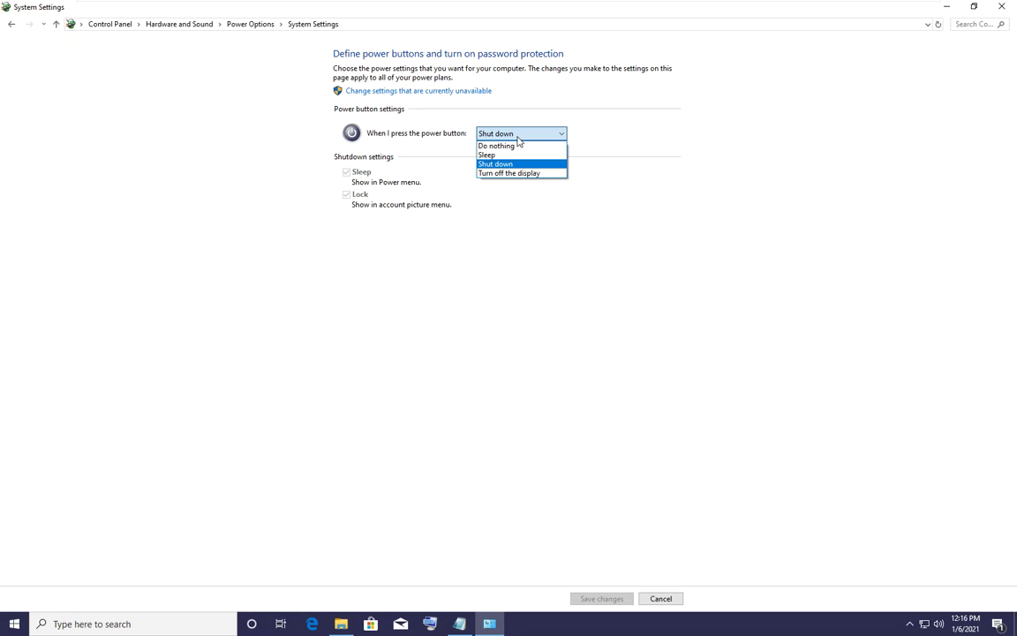
pyautogui.click(518, 137)
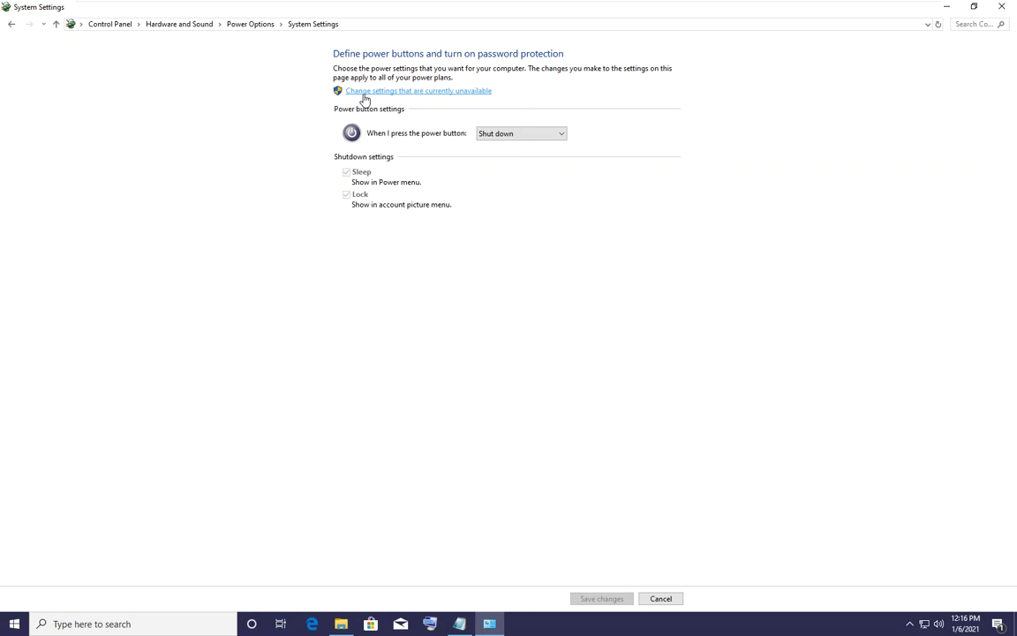
pyautogui.click(421, 92)
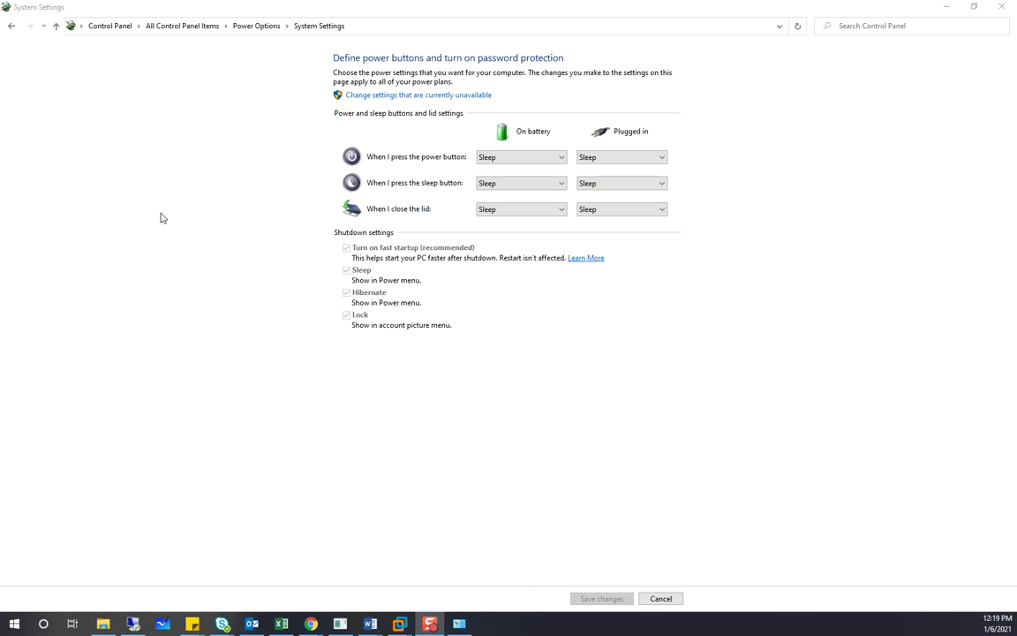
# Unlock the host computer's unavailable shutdown settings, keep Hibernate enabled for the Power menu and save the changes.
pyautogui.click(444, 95)
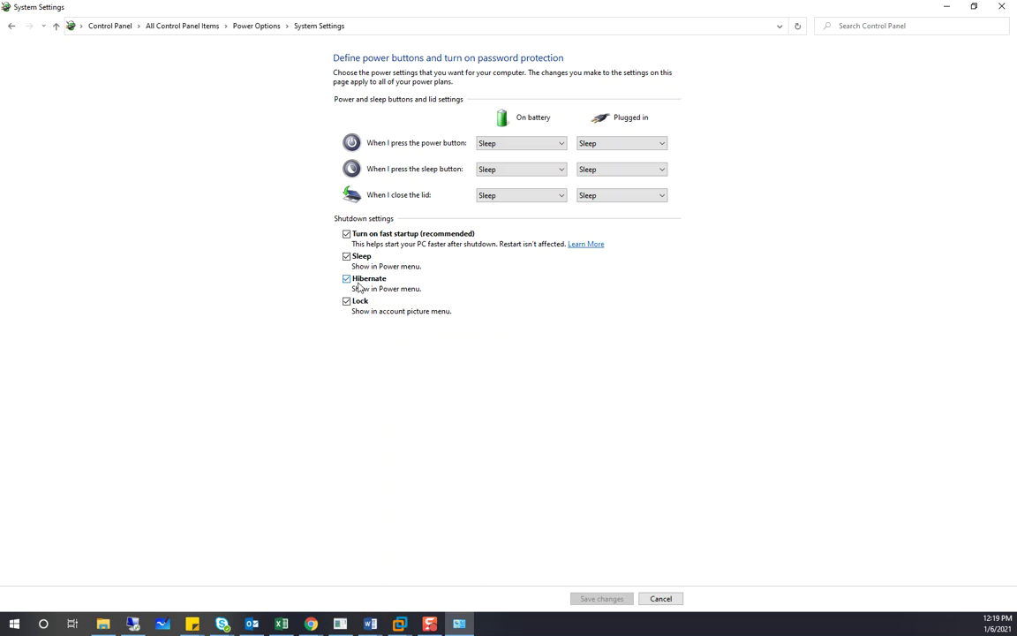
pyautogui.click(360, 281)
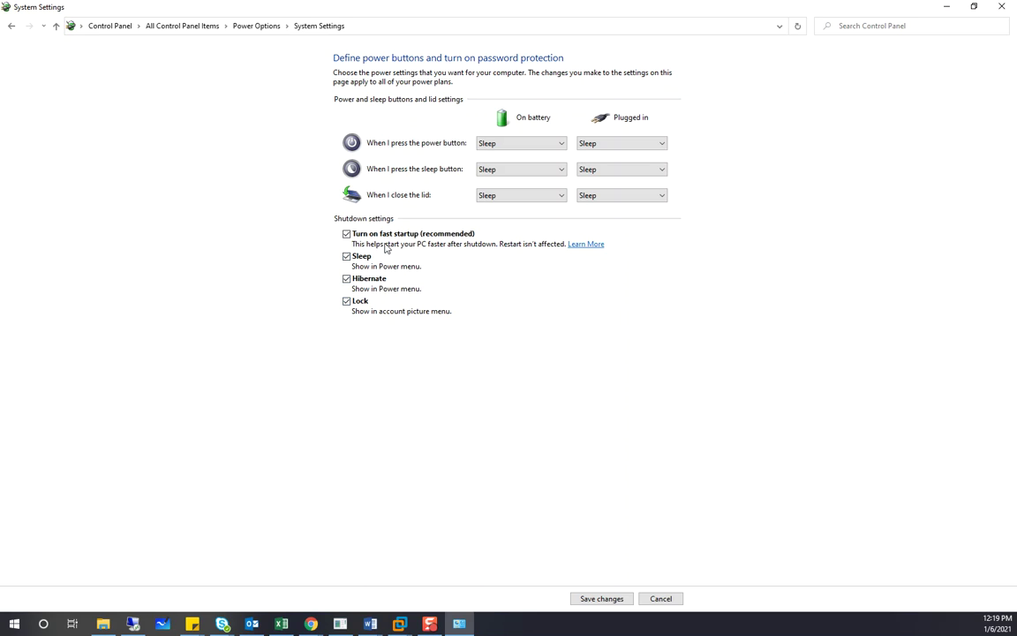
pyautogui.click(361, 282)
pyautogui.click(609, 600)
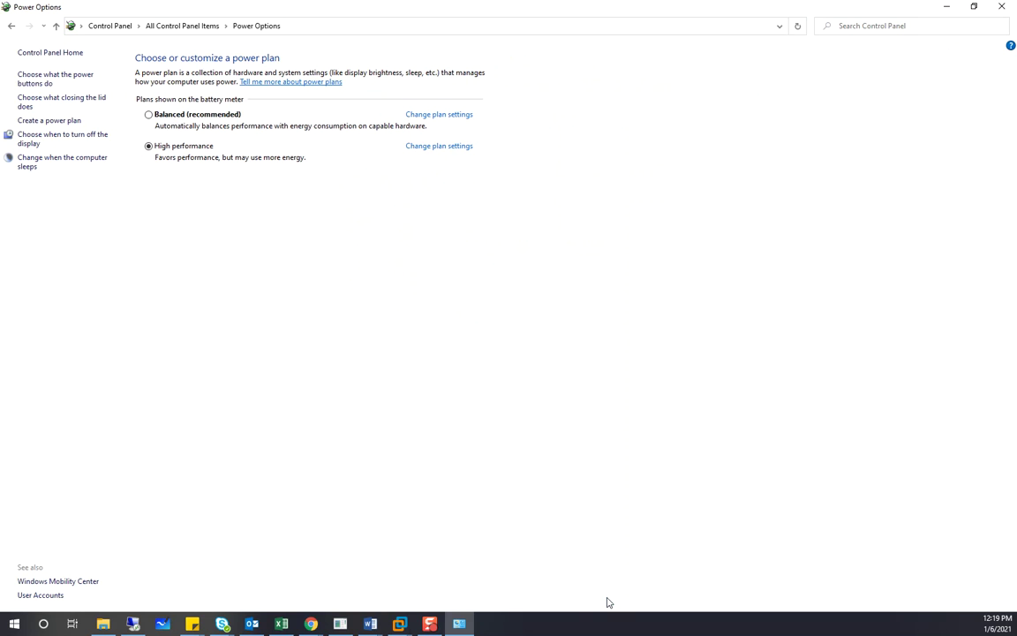
# Check the Start menu's power choices for the Hibernate entry and close the menu.
pyautogui.click(13, 622)
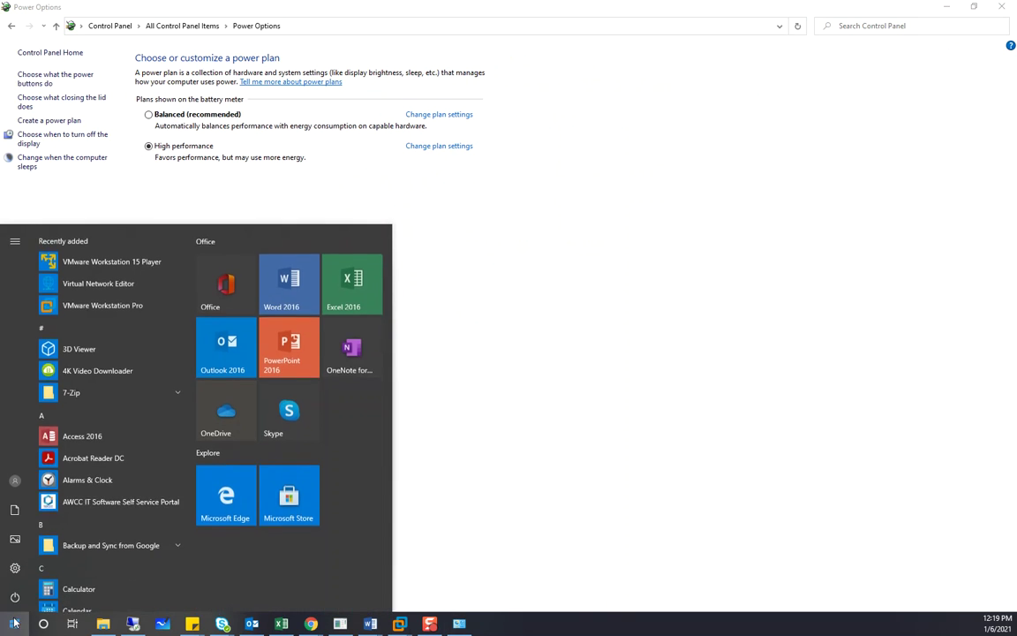
pyautogui.click(15, 600)
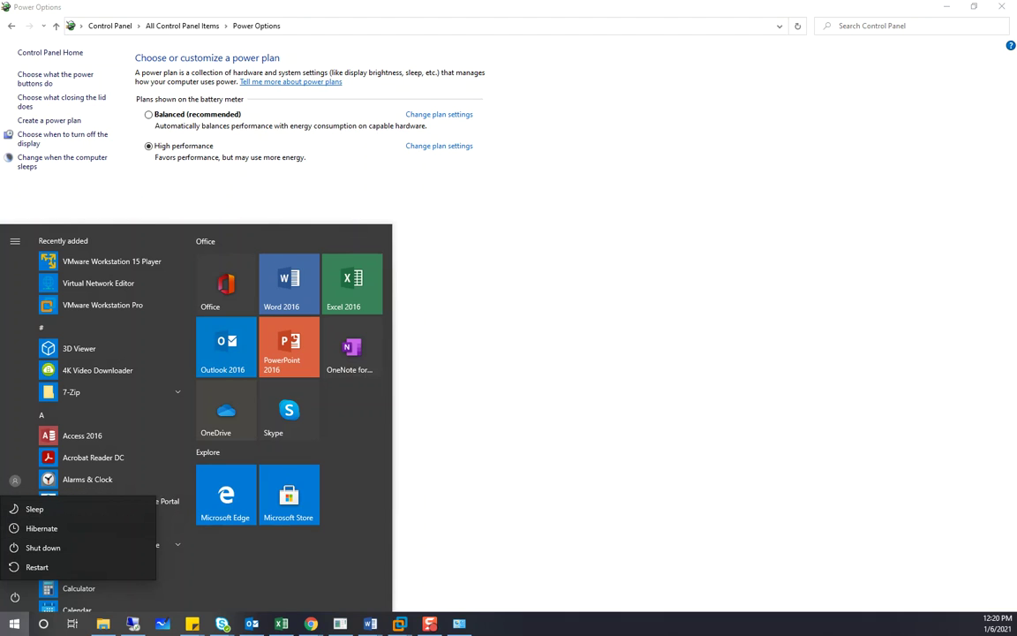
pyautogui.press('Escape')
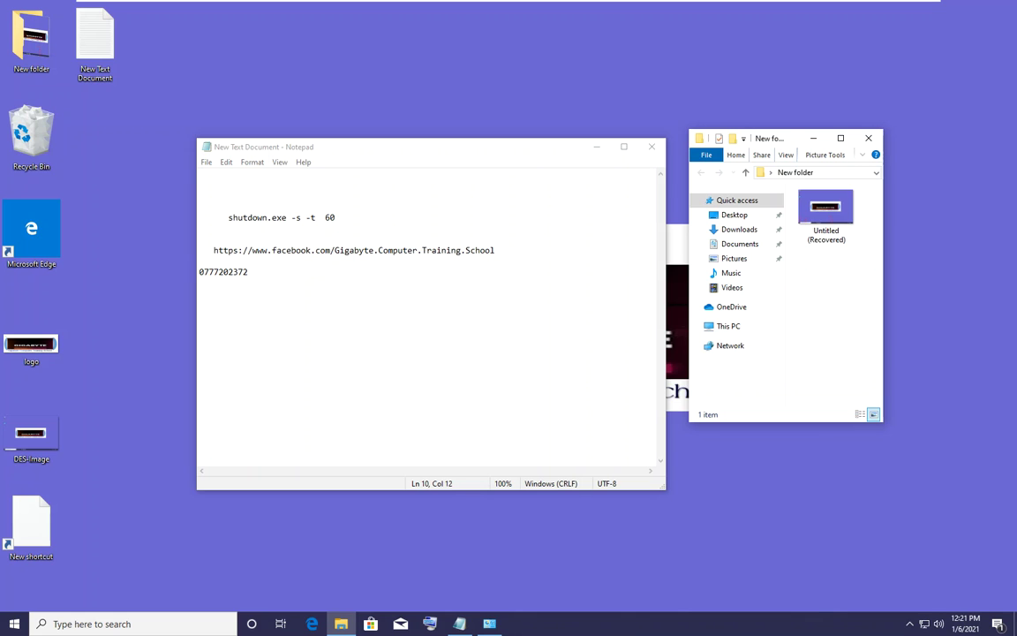
# Move the Notepad window and the New folder window slightly higher on the virtual machine's desktop.
pyautogui.click(462, 143)
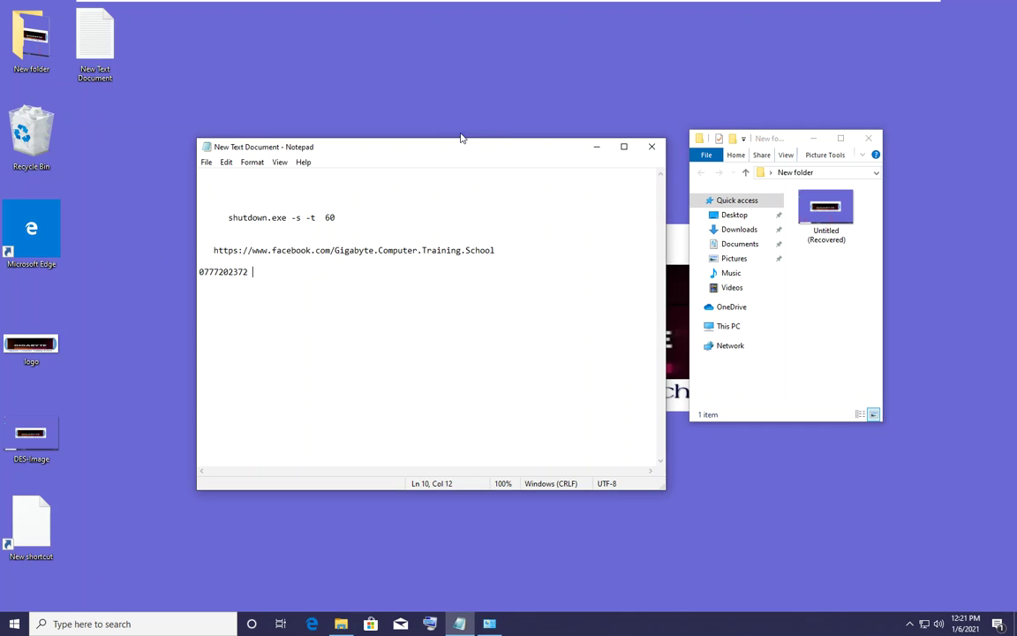
pyautogui.moveTo(506, 148); pyautogui.dragTo(469, 123)
pyautogui.moveTo(778, 133); pyautogui.dragTo(786, 119)
pyautogui.moveTo(417, 121)
pyautogui.mouseDown()
pyautogui.moveTo(461, 124)
pyautogui.moveTo(420, 123)
pyautogui.moveTo(429, 108)
pyautogui.mouseUp()
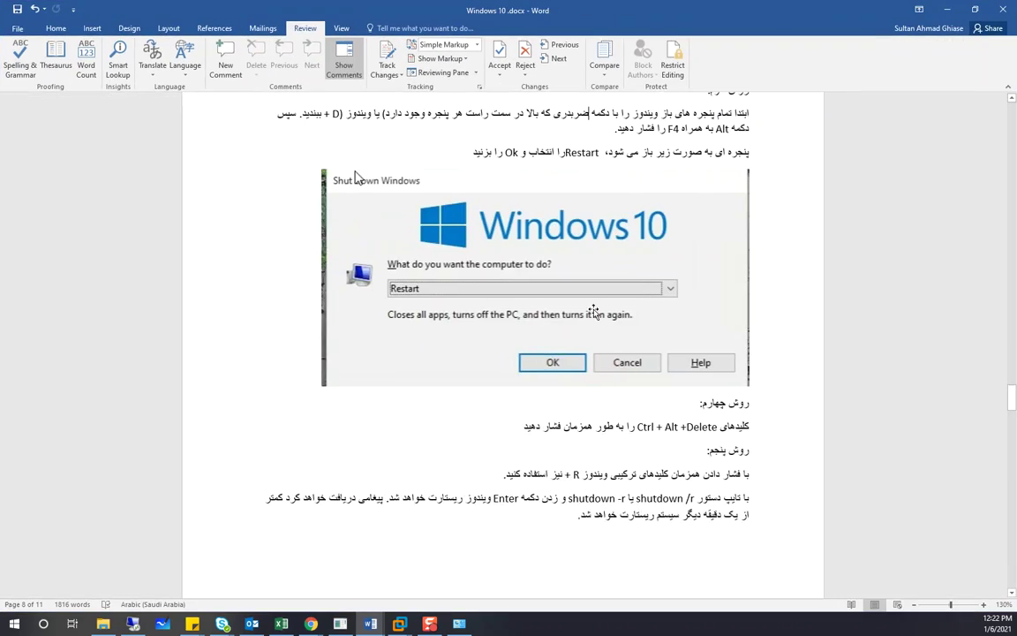
# Find the Hibernate section in the Word document Windows 10 .docx and select the explanatory paragraphs below its six numbered steps.
pyautogui.scroll(-20, 593, 311)
pyautogui.scroll(1, 575, 298)
pyautogui.scroll(2, 771, 312)
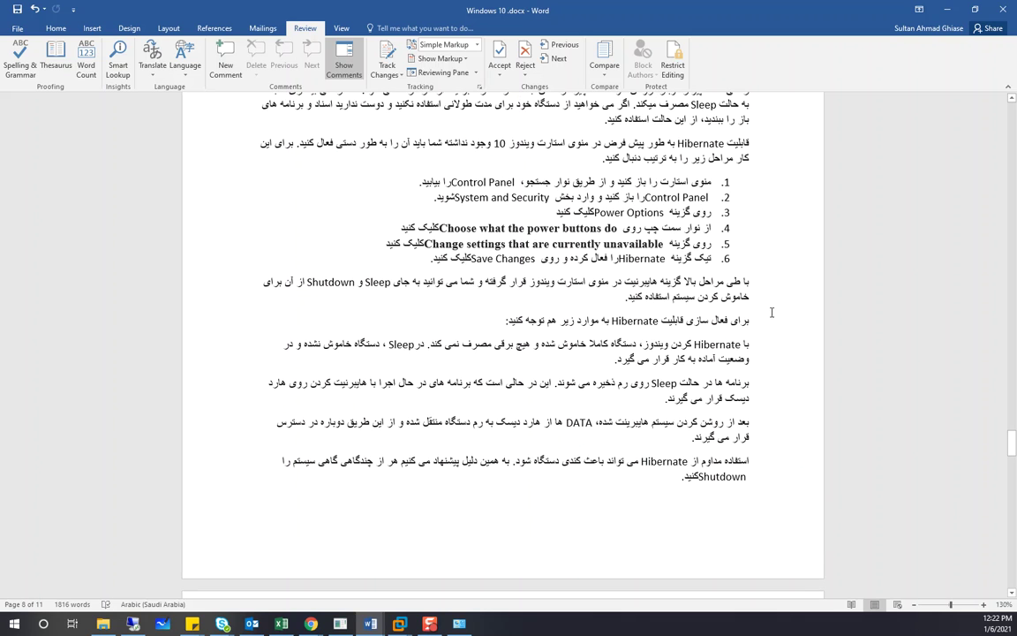
pyautogui.scroll(-1, 587, 347)
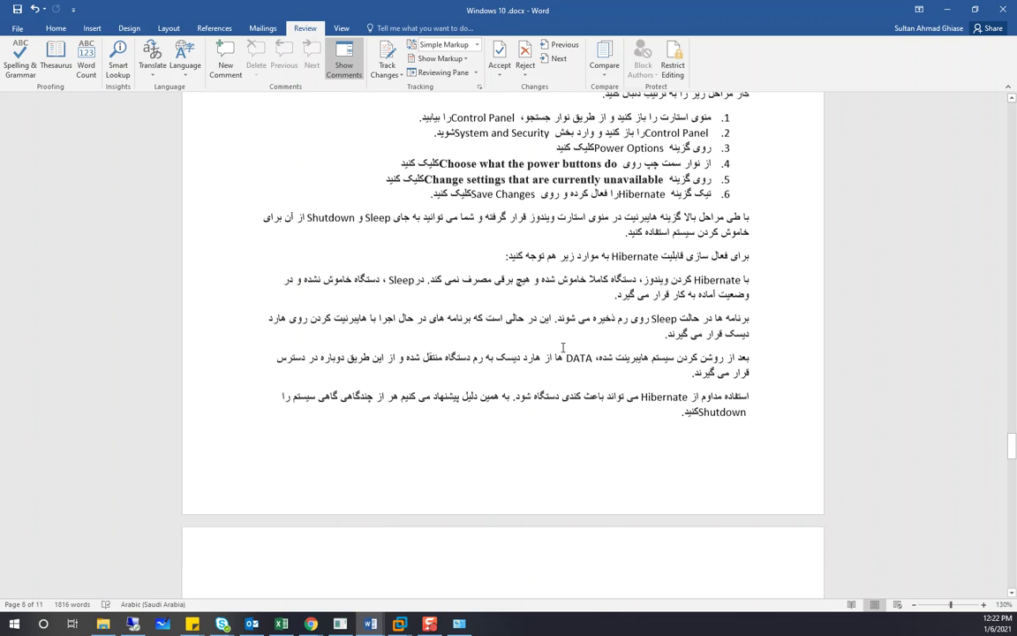
pyautogui.scroll(-1, 587, 347)
pyautogui.moveTo(604, 365); pyautogui.dragTo(773, 231)
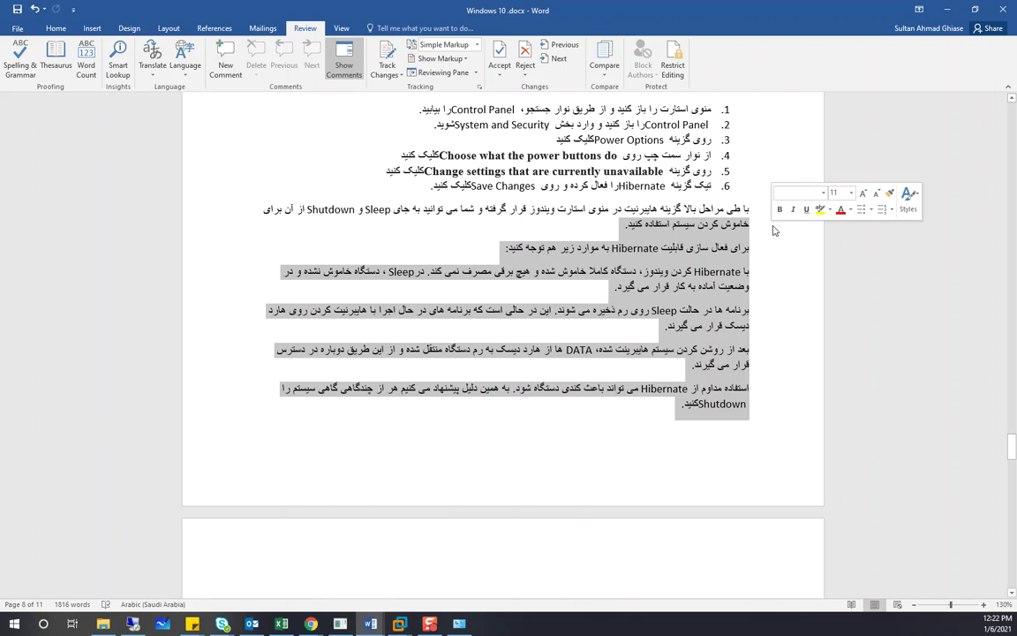
# Deselect the paragraphs in the Word notes, then view the power choices in the virtual machine's Start menu and close it.
pyautogui.click(602, 206)
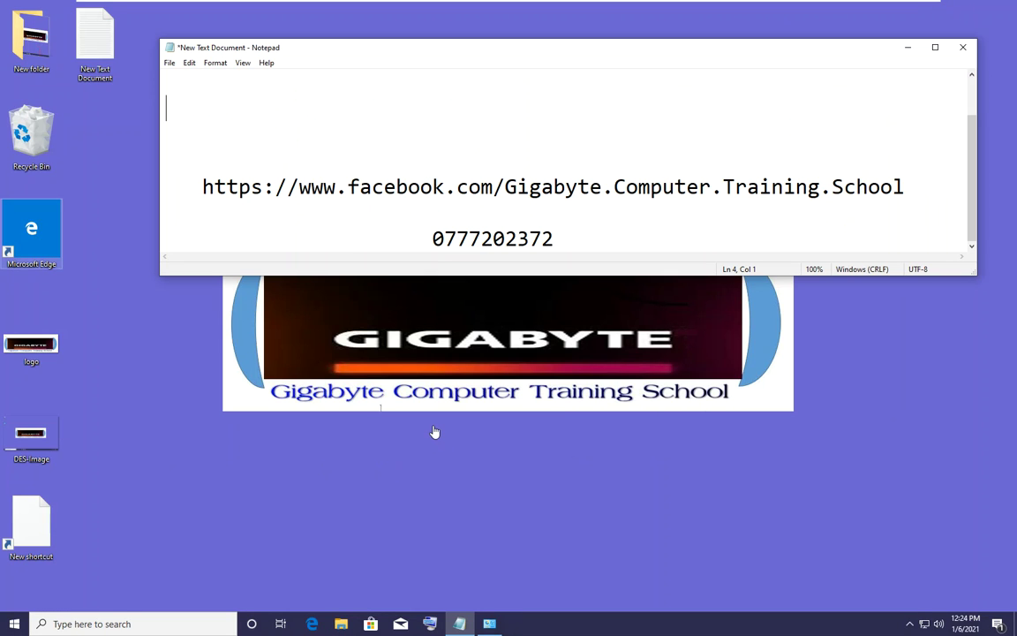
pyautogui.click(16, 624)
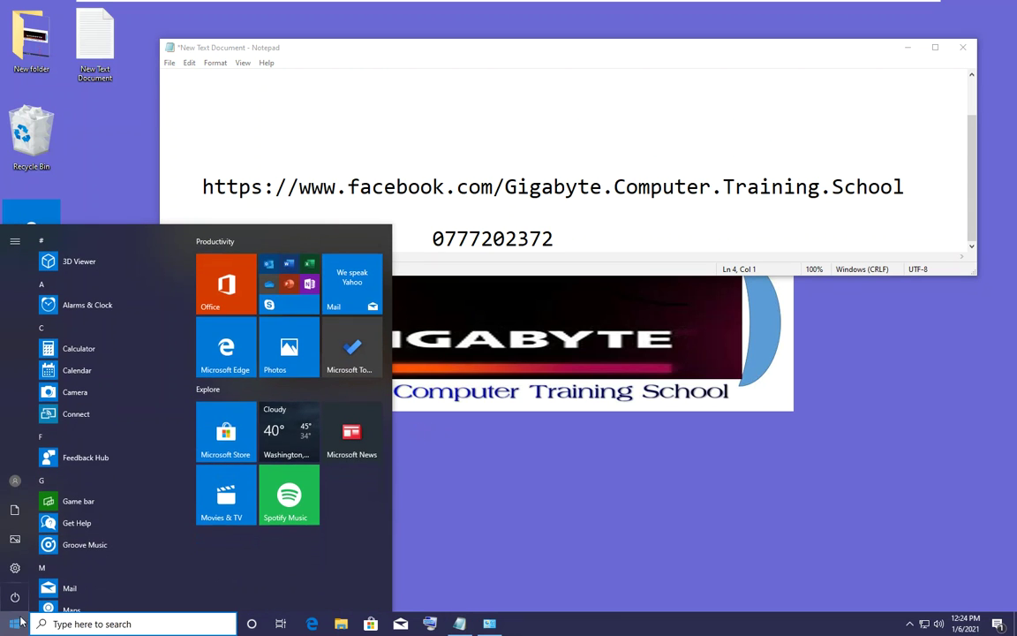
pyautogui.click(15, 598)
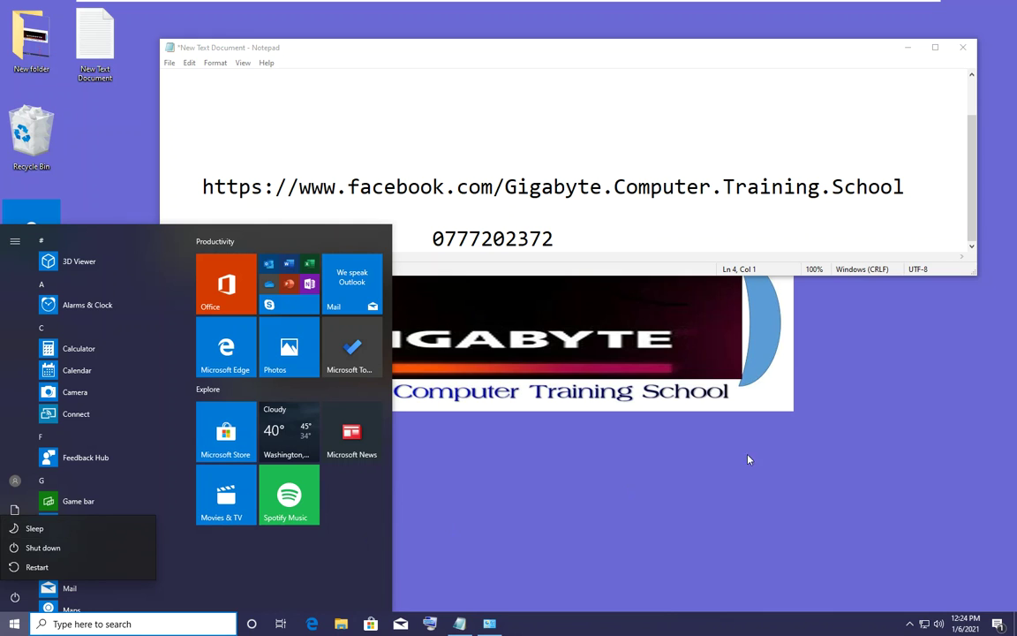
pyautogui.click(651, 230)
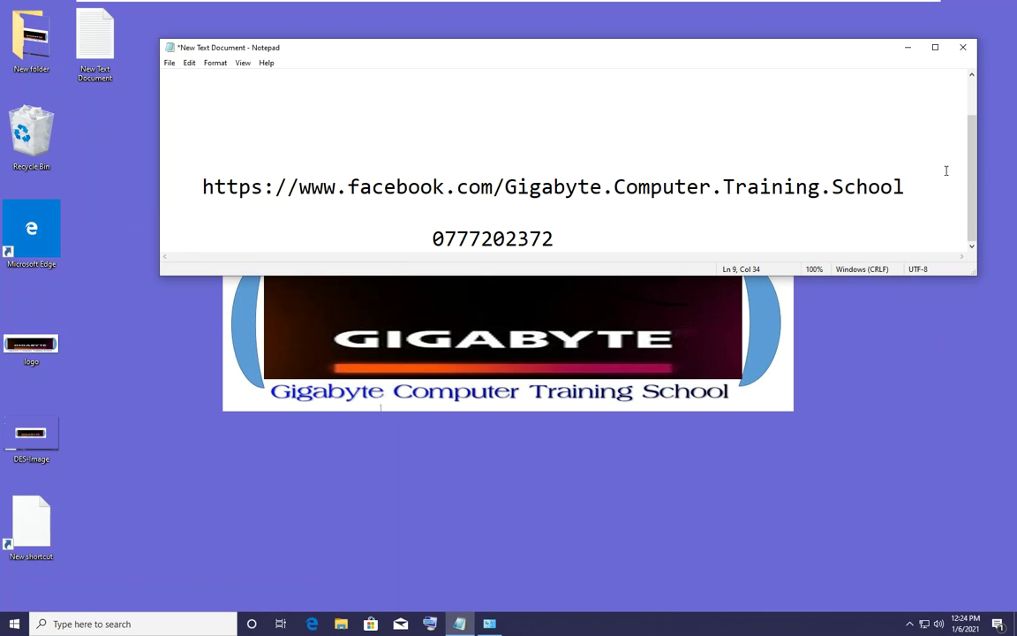
# Highlight the training school's Facebook page address in the Notepad document, followed by the phone number below it.
pyautogui.moveTo(918, 186); pyautogui.dragTo(201, 193)
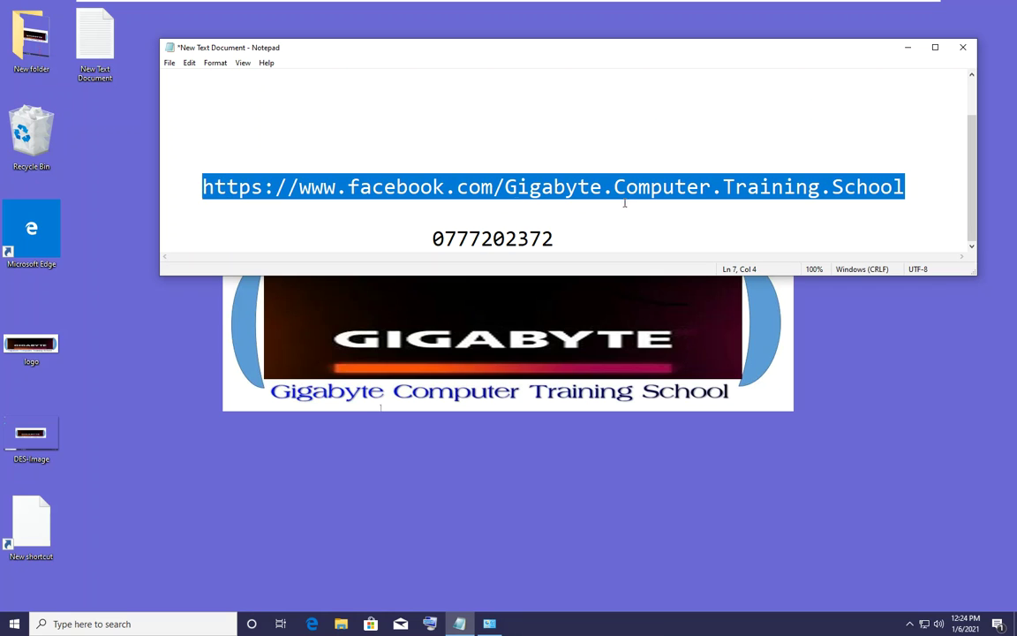
pyautogui.moveTo(570, 237); pyautogui.dragTo(392, 237)
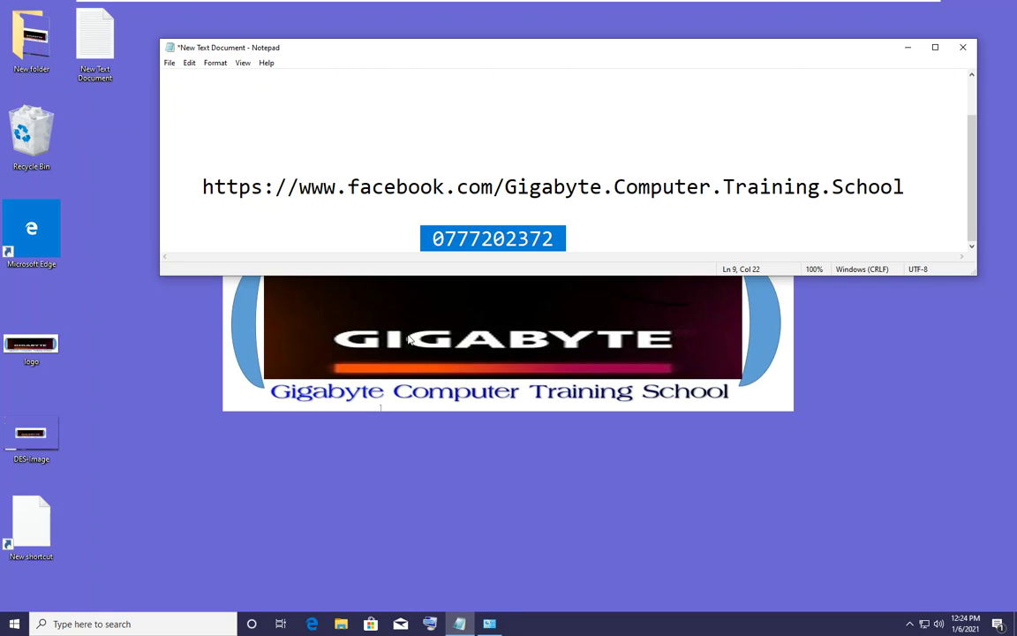